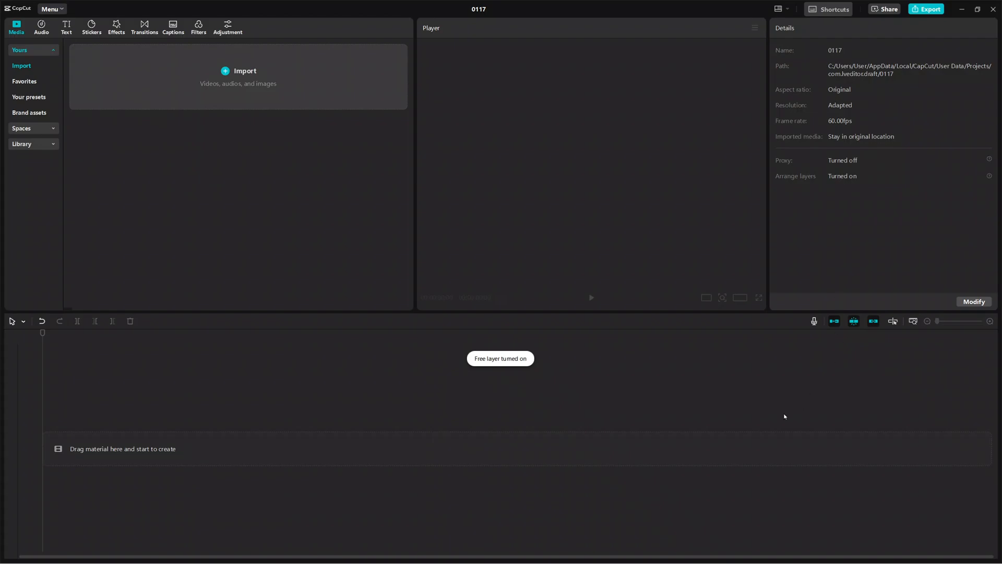
Step: Import the video 241802_small from the CapCut folder in Downloads into the project media
left_click(229, 76)
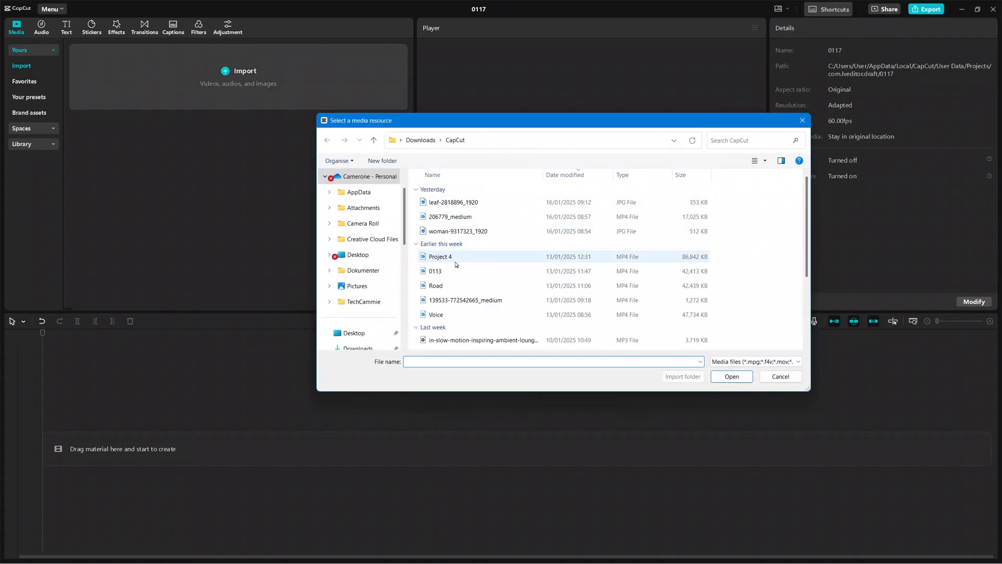
scroll(365, 256, "down", 1)
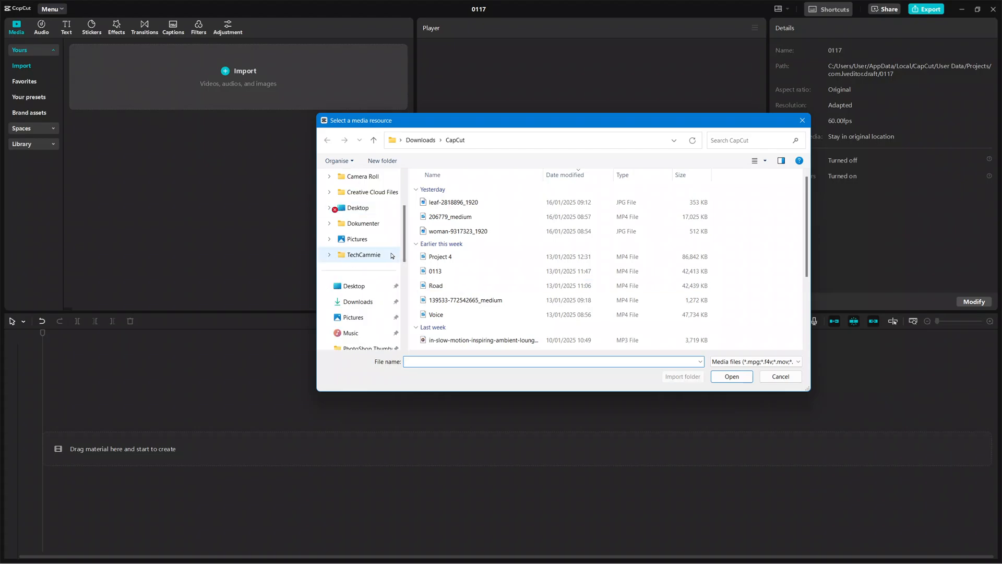
left_click(369, 308)
double_click(443, 287)
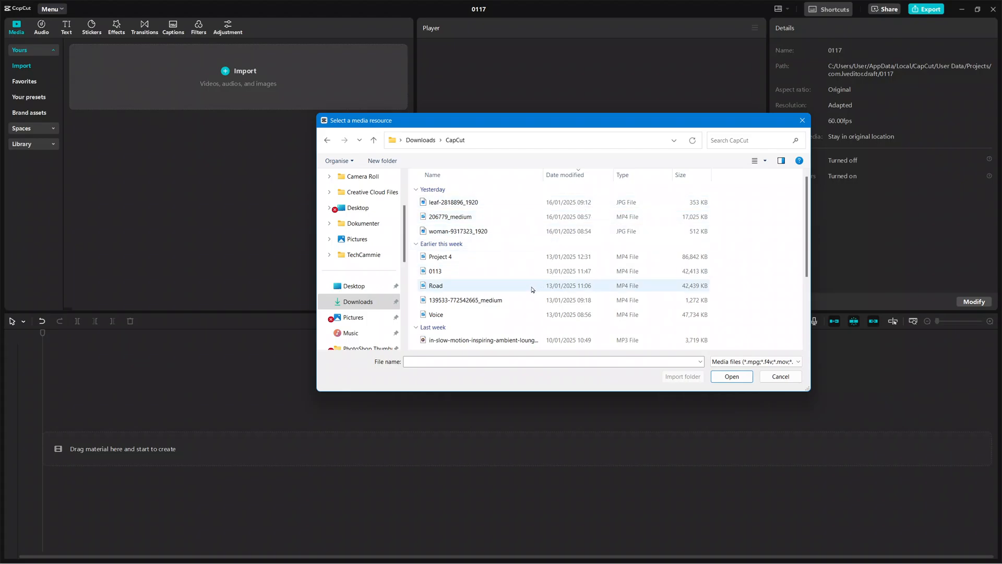
scroll(533, 291, "down", 4)
left_click(499, 345)
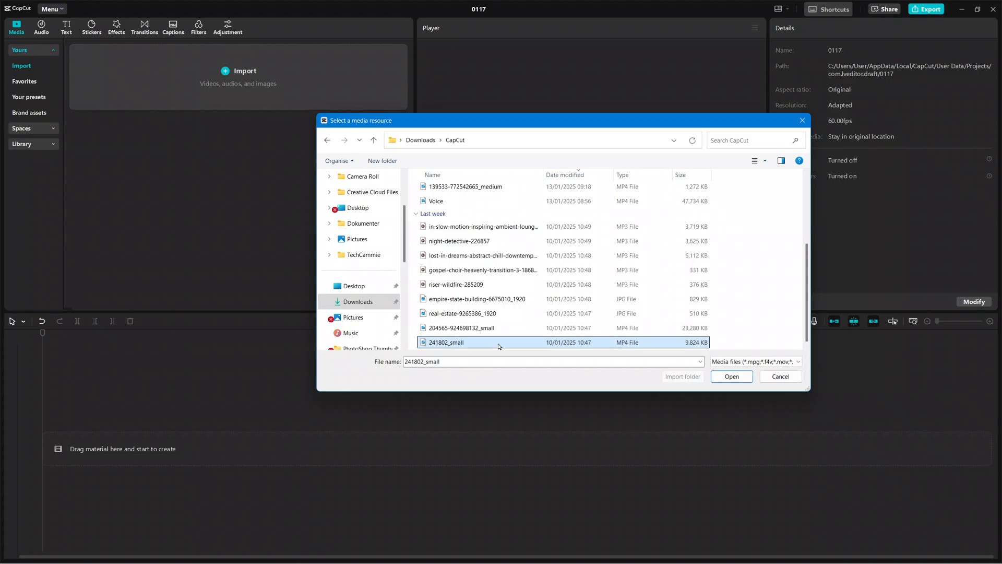
left_click(730, 381)
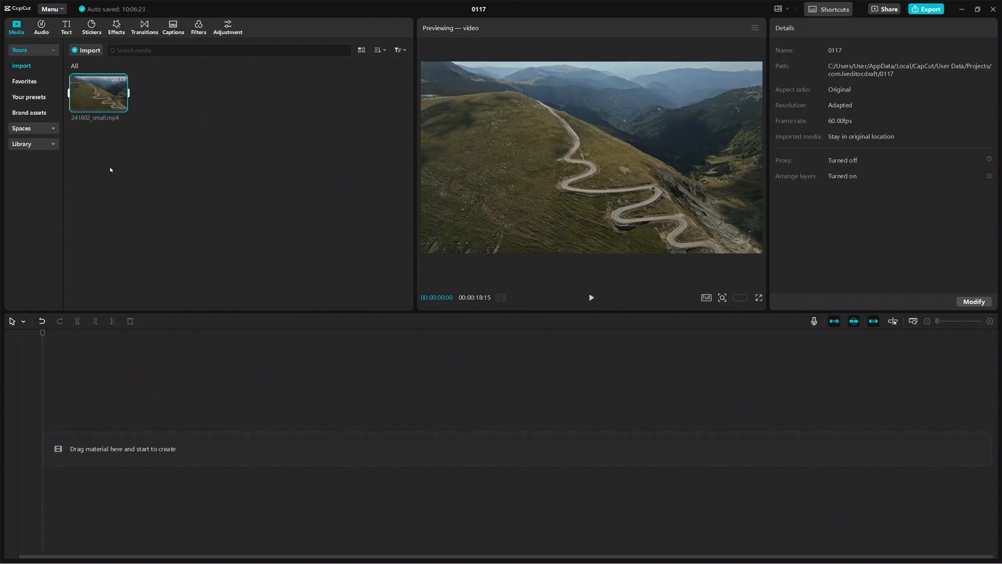
mouse_move(97, 110)
left_click(121, 106)
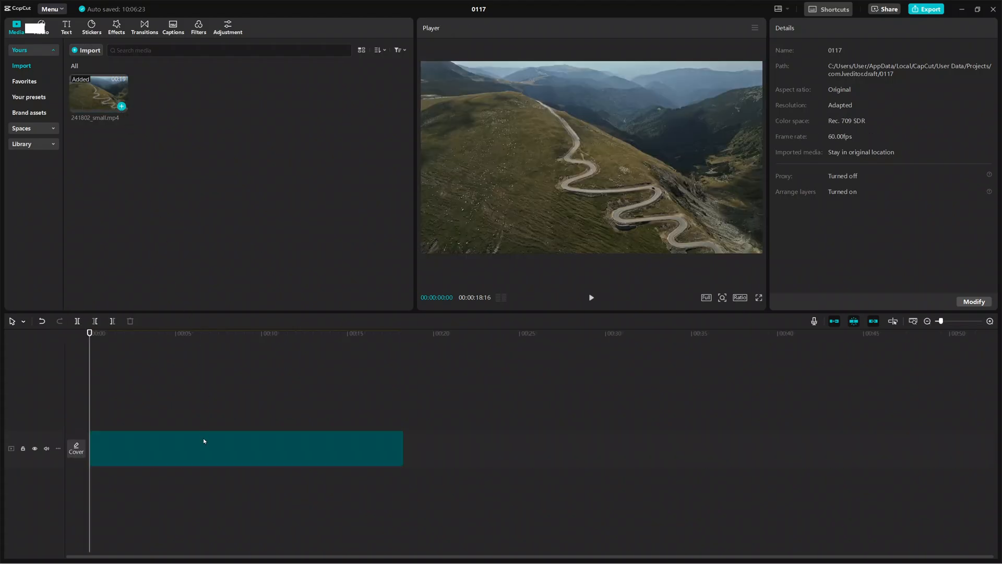
left_click(201, 436)
key("Delete")
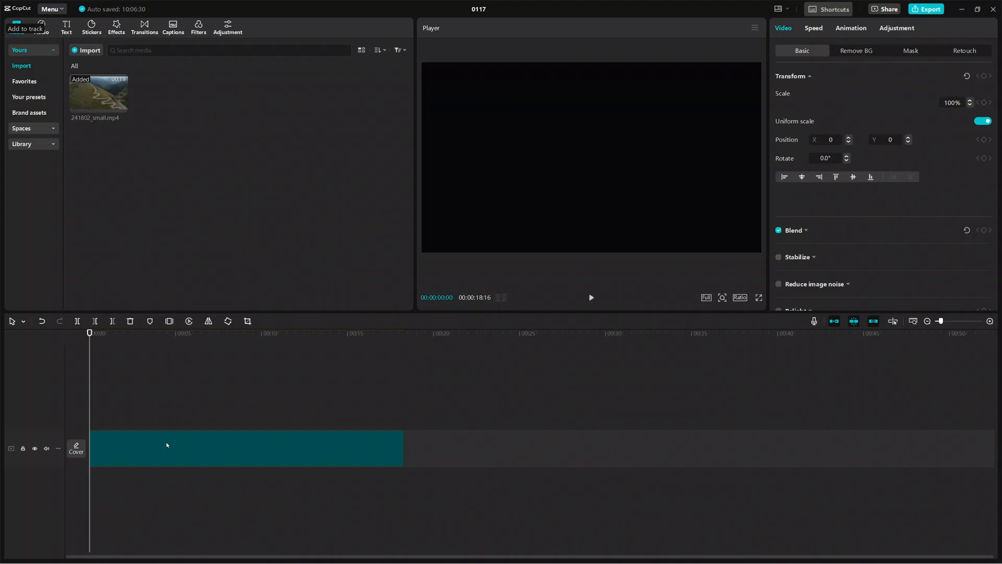
Step: Place the 241802_small.mp4 clip on the timeline's main track, starting at 00:00
mouse_move(88, 88)
left_click_drag(128, 387, 92, 449)
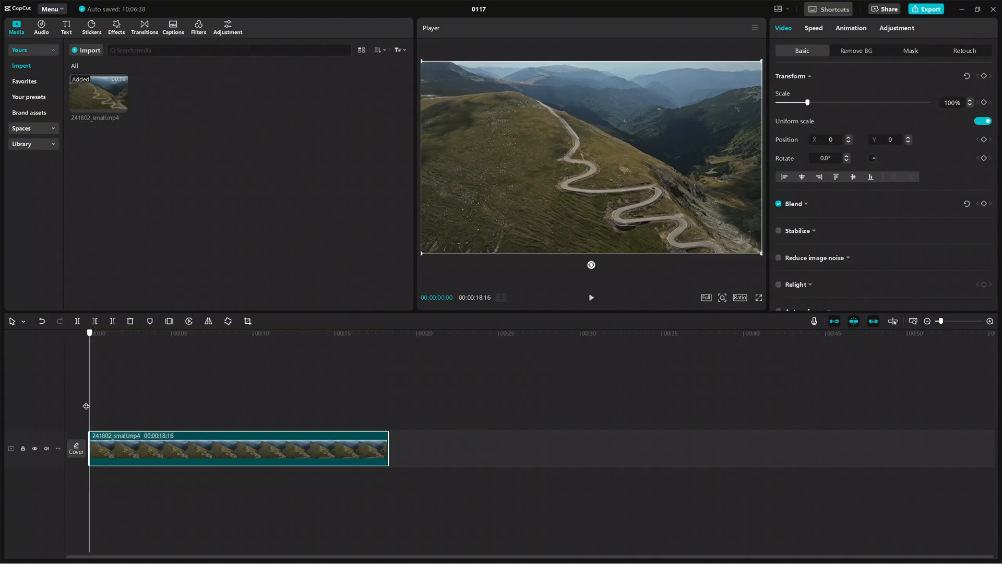
Step: Play the clip from near its beginning and pause with the playhead at 00:00:04:33
mouse_move(92, 403)
left_mouse_down()
mouse_move(138, 410)
mouse_move(89, 407)
left_mouse_up()
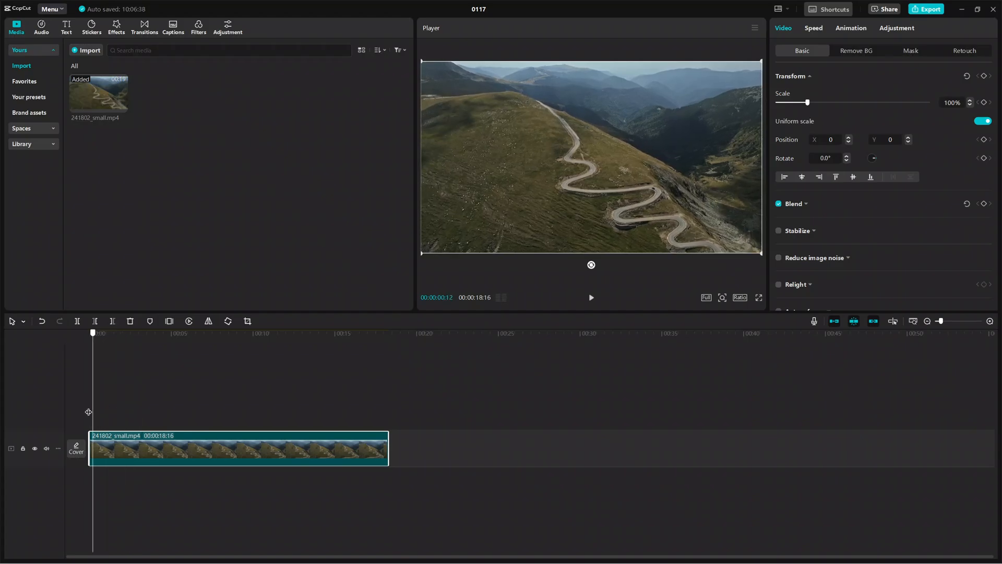
left_click(591, 297)
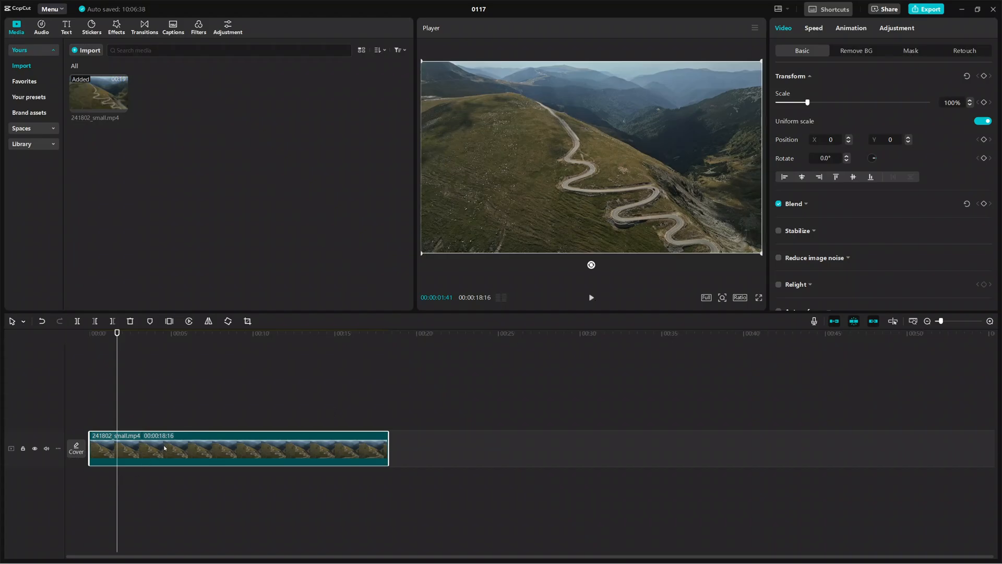
left_click(591, 300)
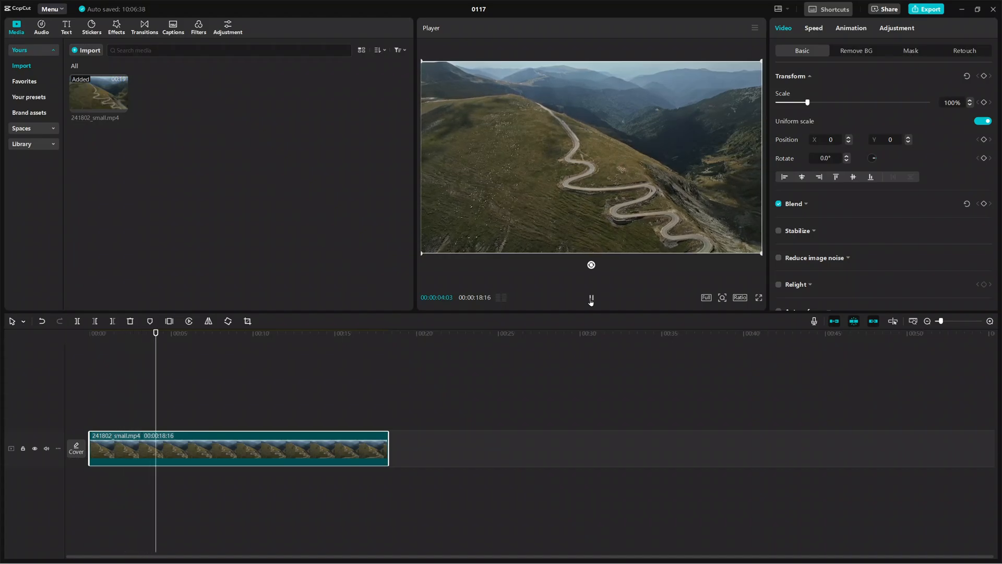
left_click(590, 299)
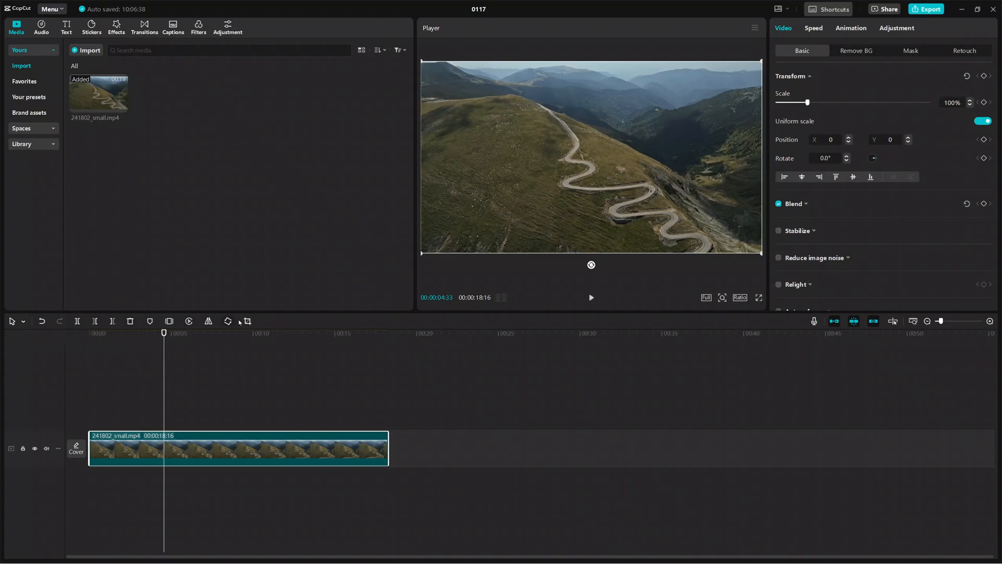
Step: Try splitting the clip at the playhead, select each of the two parts, and undo the split
left_click(78, 321)
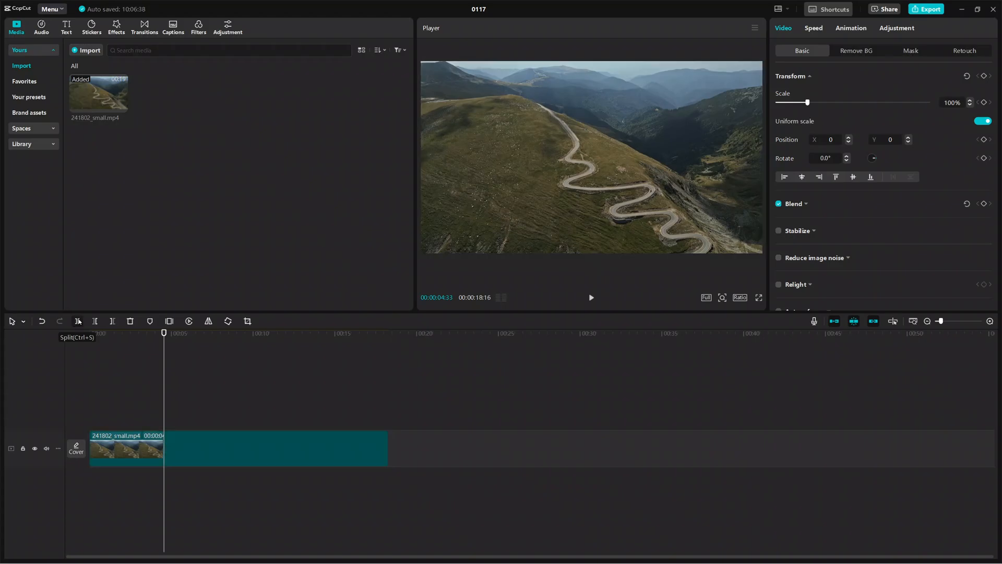
left_click(136, 444)
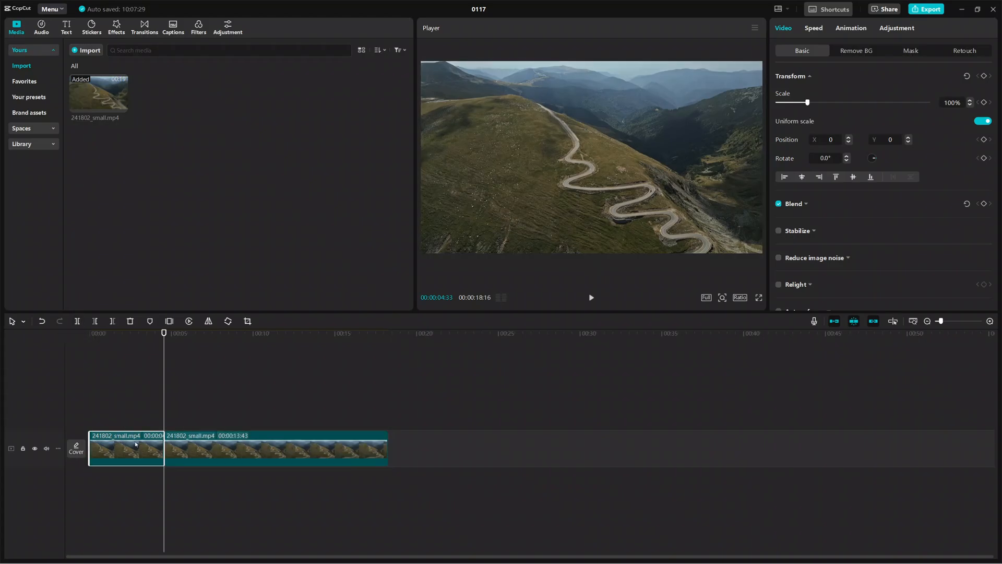
left_click(178, 445)
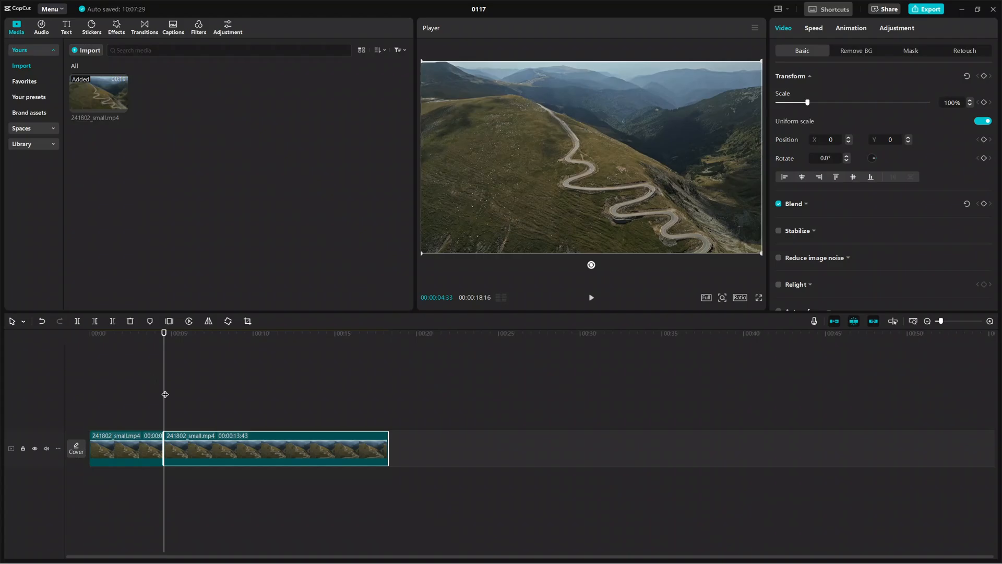
key("ctrl+z")
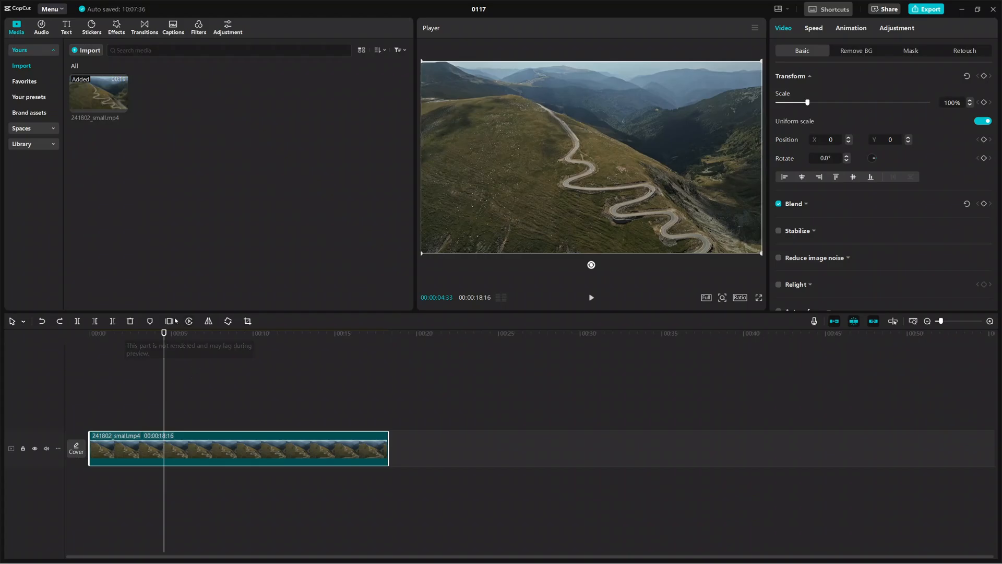
Step: Check the timeline shortcut list, split the clip at 00:00:04:33 and select its first segment
left_click(841, 8)
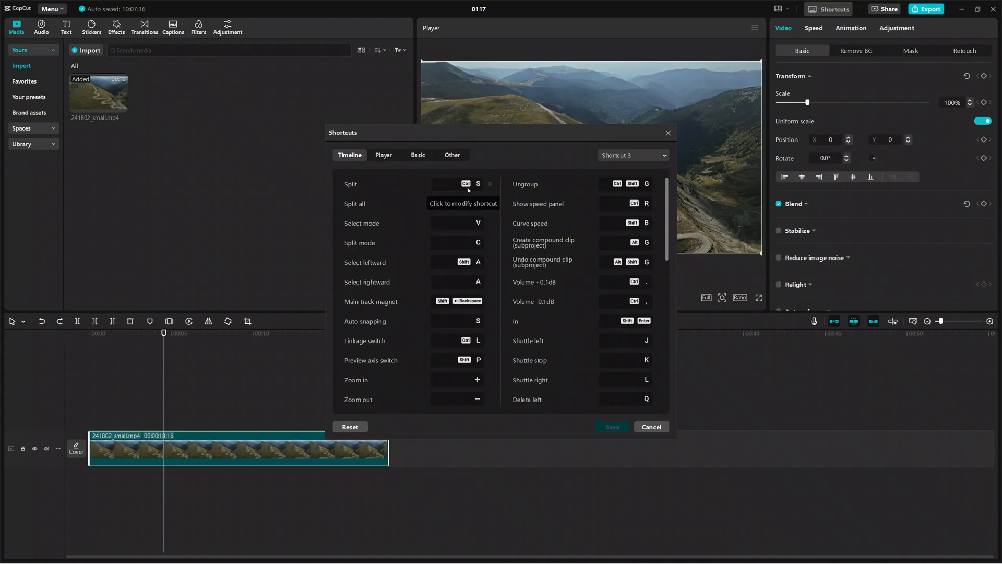
left_click(668, 132)
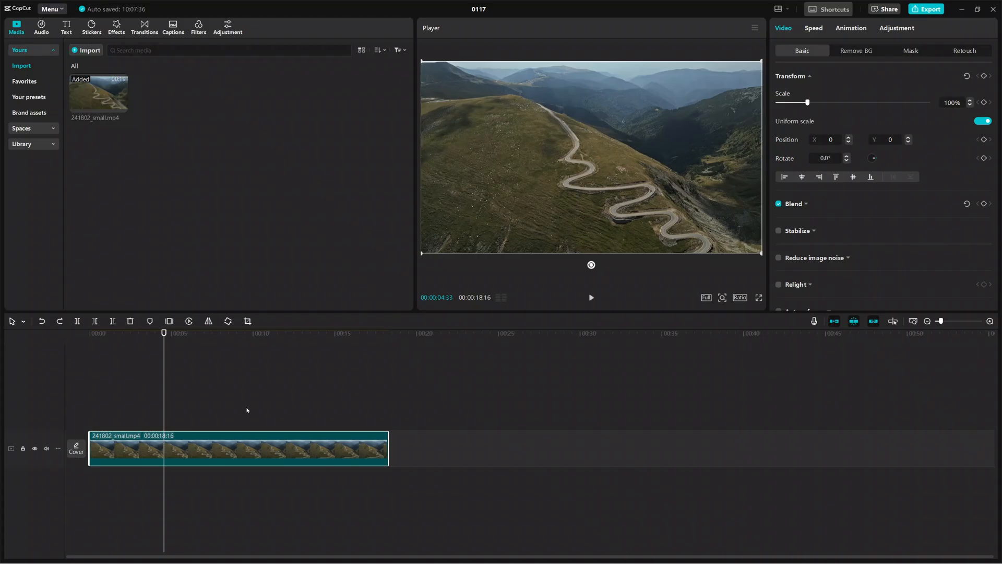
key("ctrl+b")
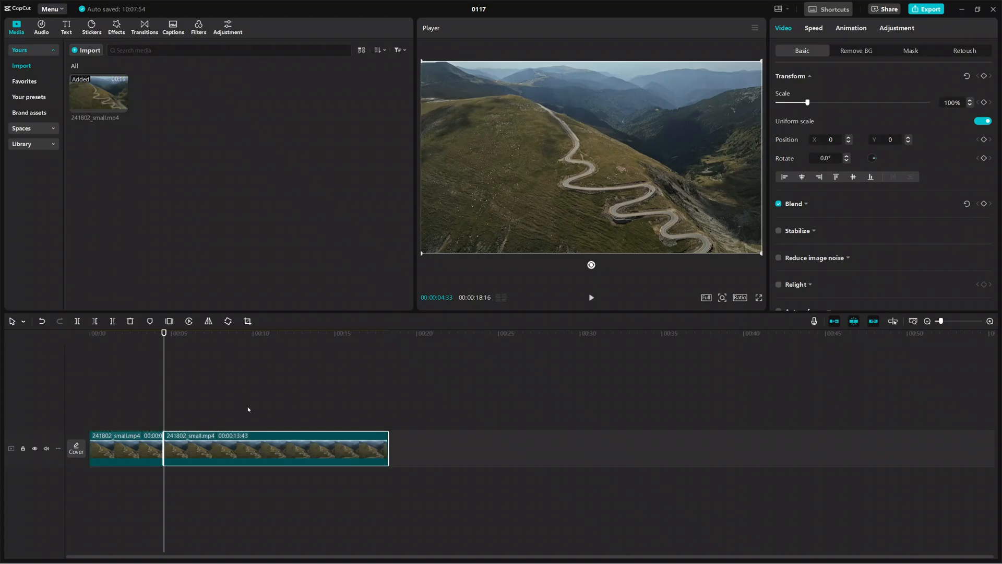
left_click(150, 437)
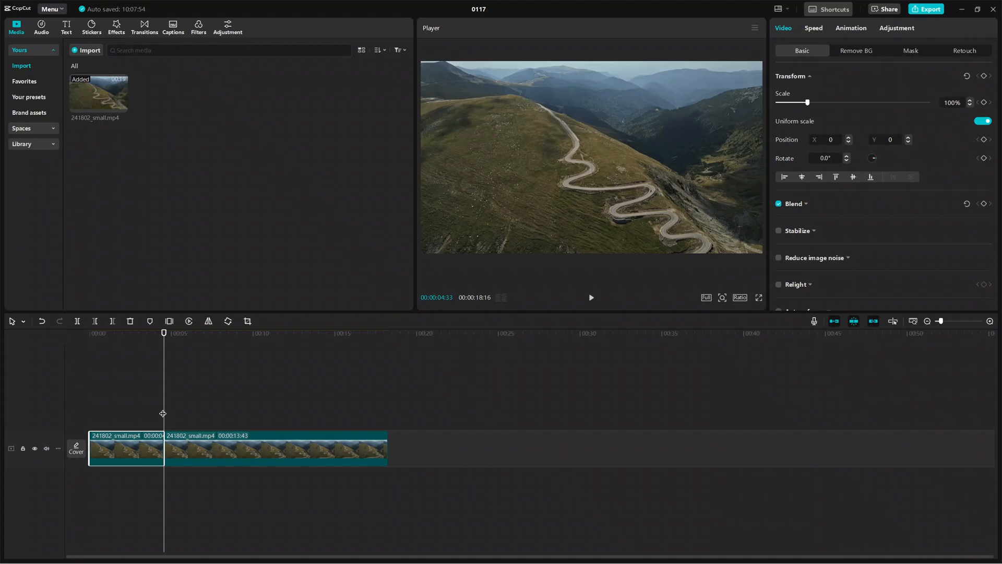
Step: Split the remaining footage at 00:00:09:00 and again at 00:00:13:29
left_click(133, 407)
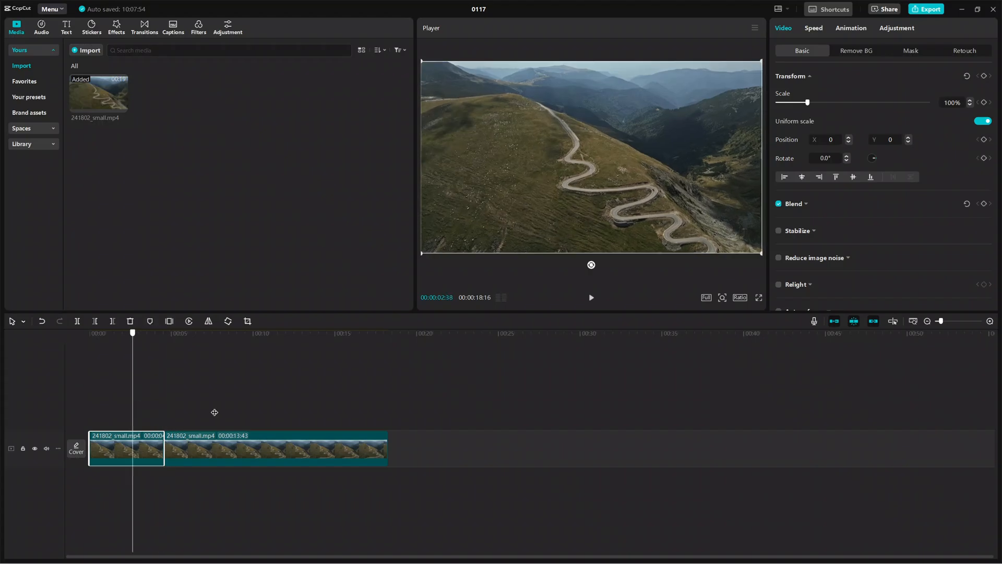
left_click_drag(215, 413, 236, 421)
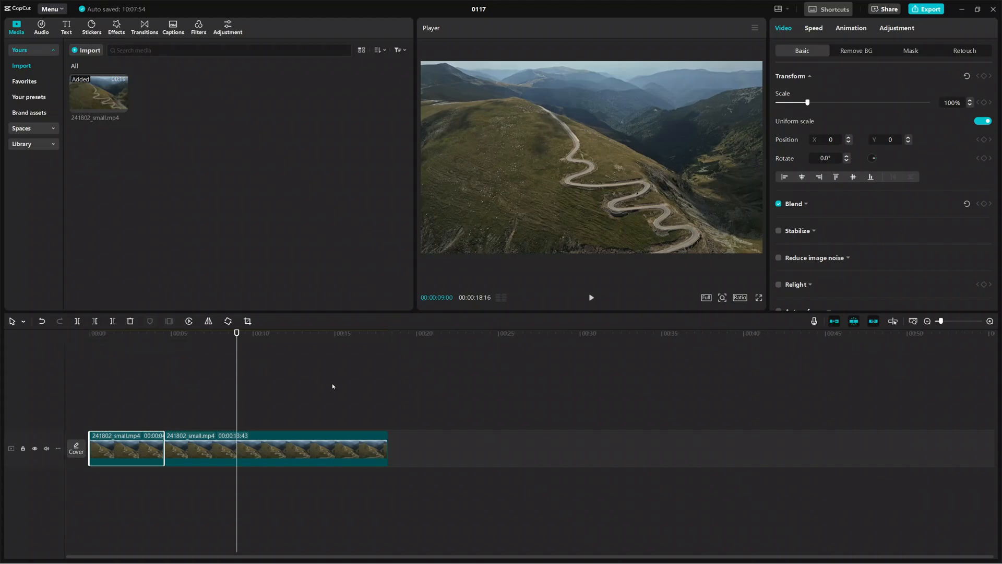
key("ctrl+b")
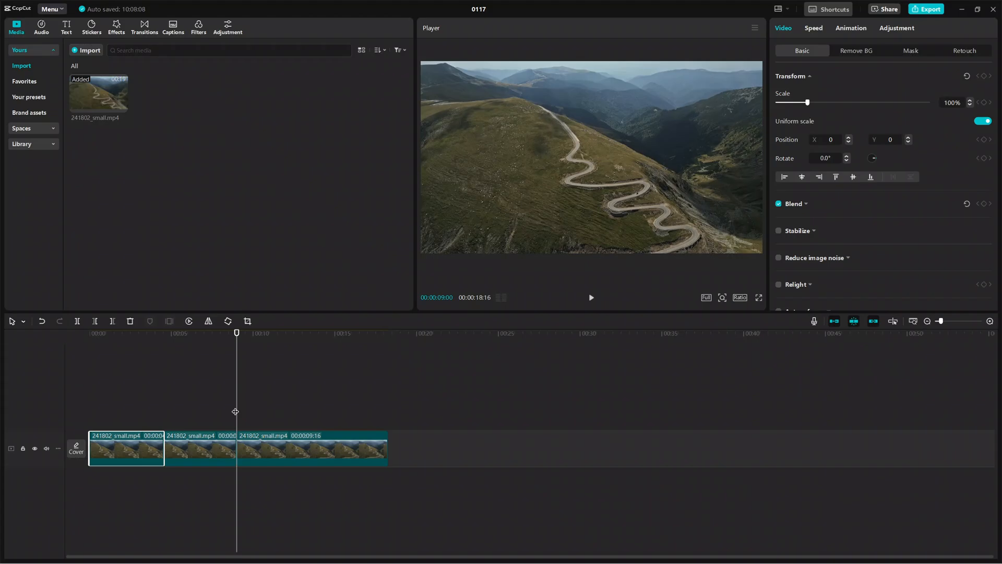
left_click_drag(236, 411, 310, 415)
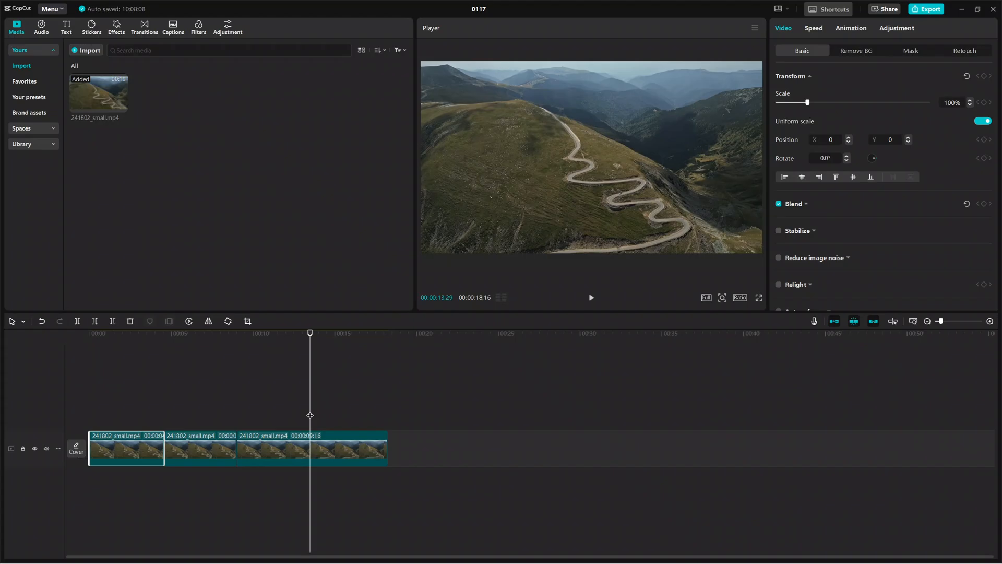
key("ctrl+b")
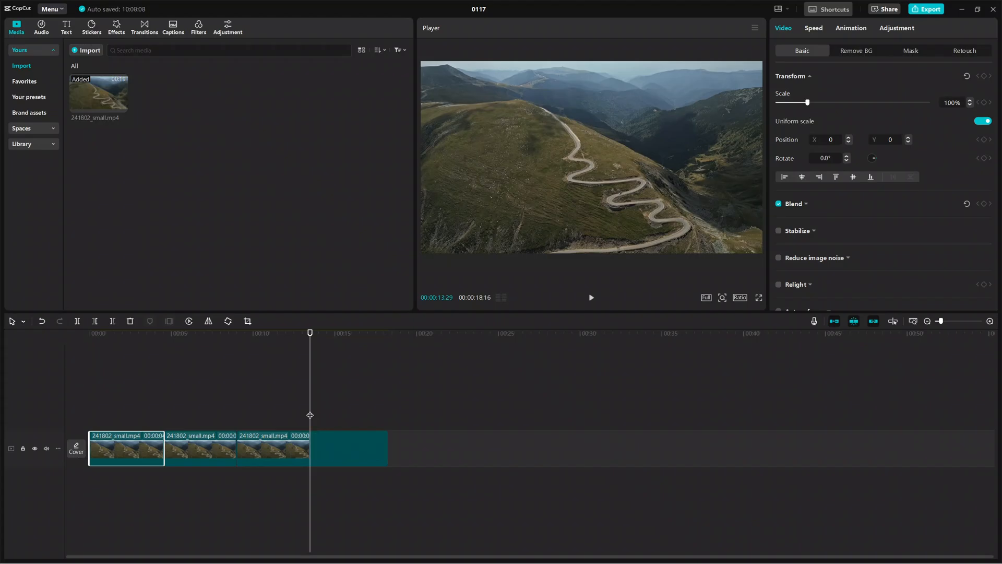
left_click_drag(310, 415, 152, 412)
left_click(108, 413)
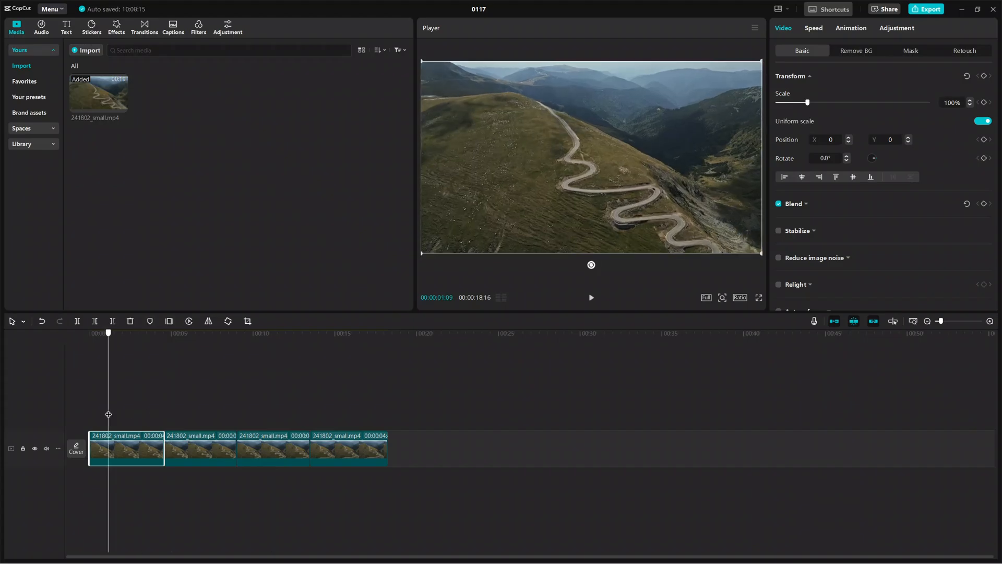
left_click(399, 396)
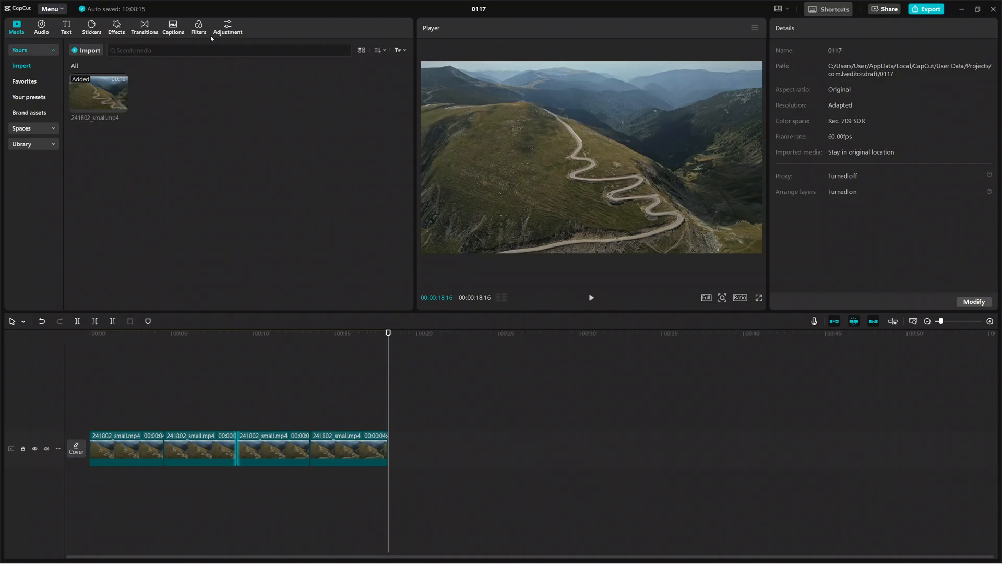
Step: Show the transitions library and delete the third segment of the footage from the timeline
left_click(141, 24)
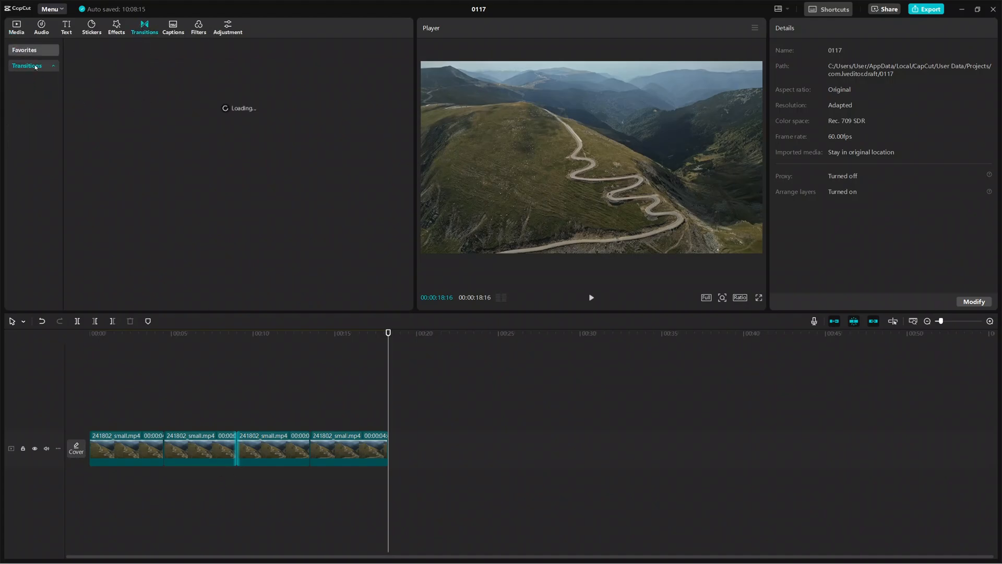
left_click(277, 410)
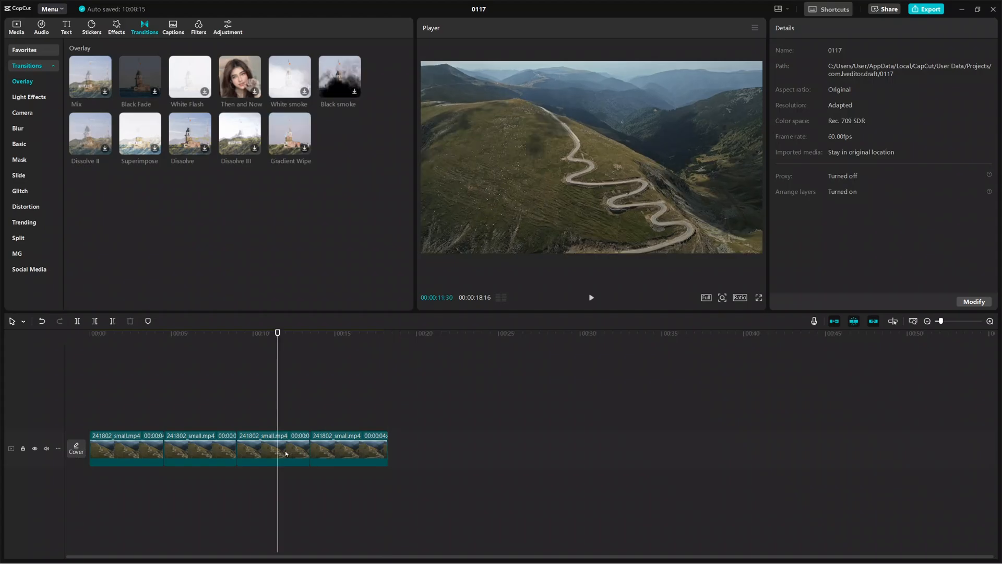
left_click(263, 447)
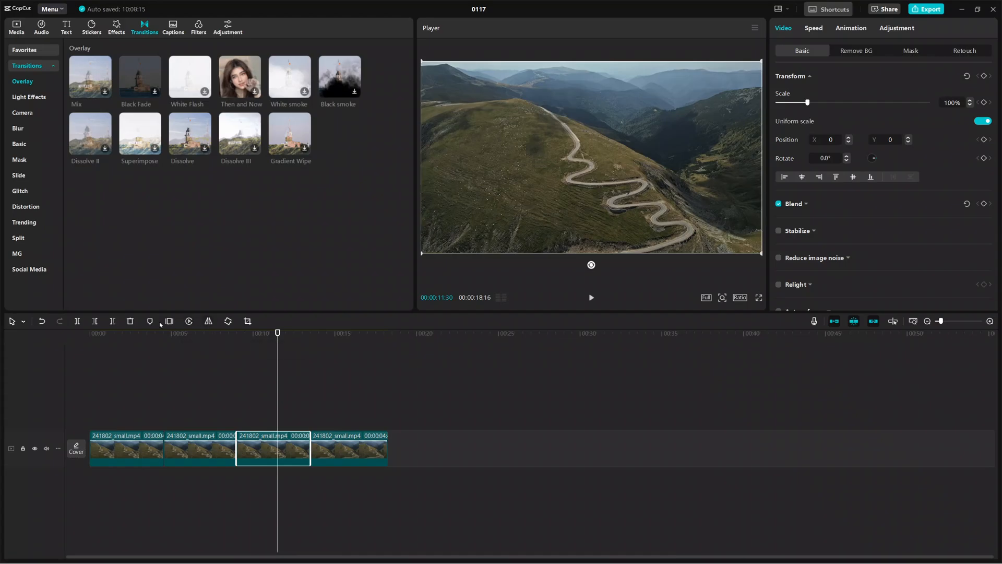
left_click(130, 321)
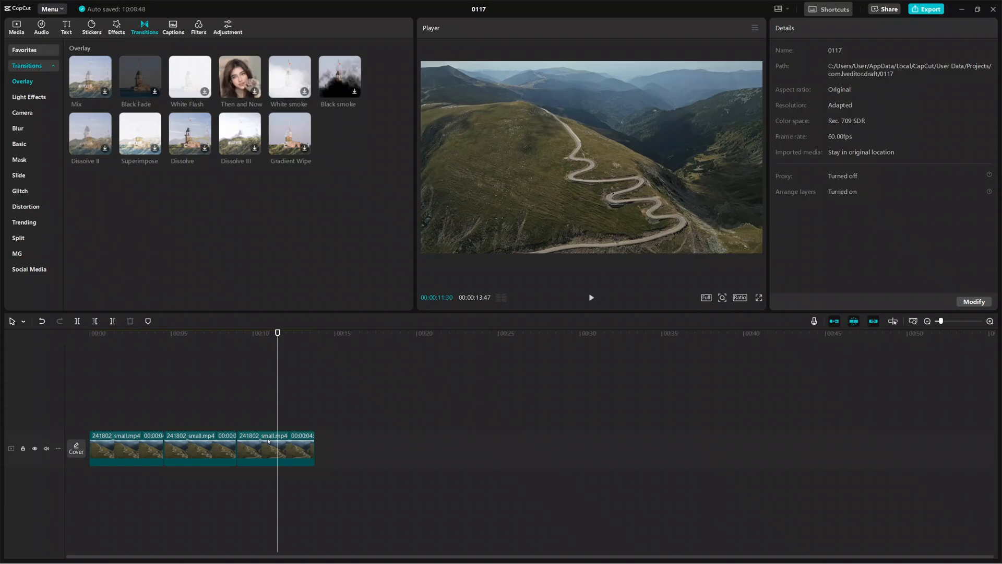
Step: Add the Light Sweep II transition from the Light Effects category at the cut between the first and second segments
left_click_drag(282, 442, 158, 423)
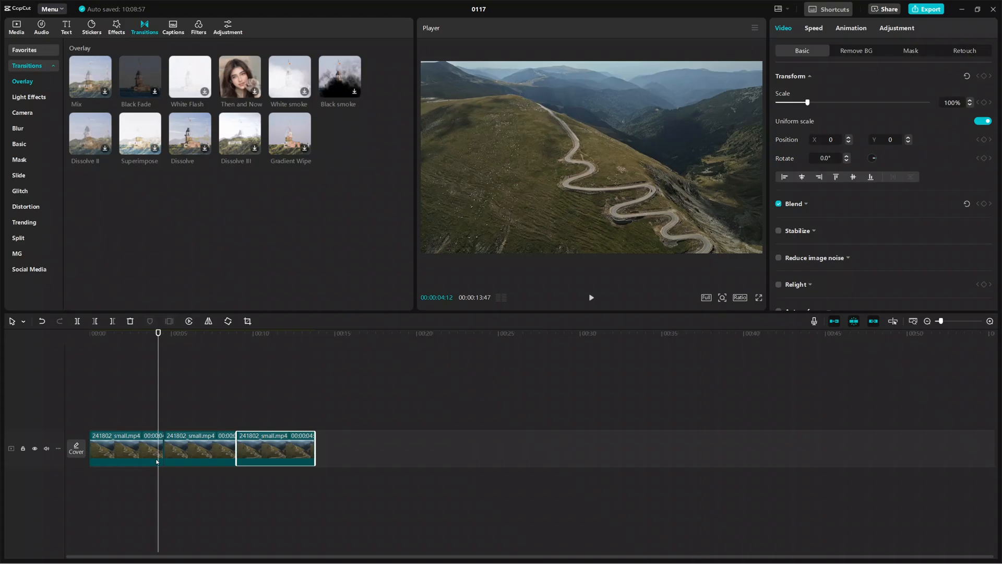
left_click(162, 450)
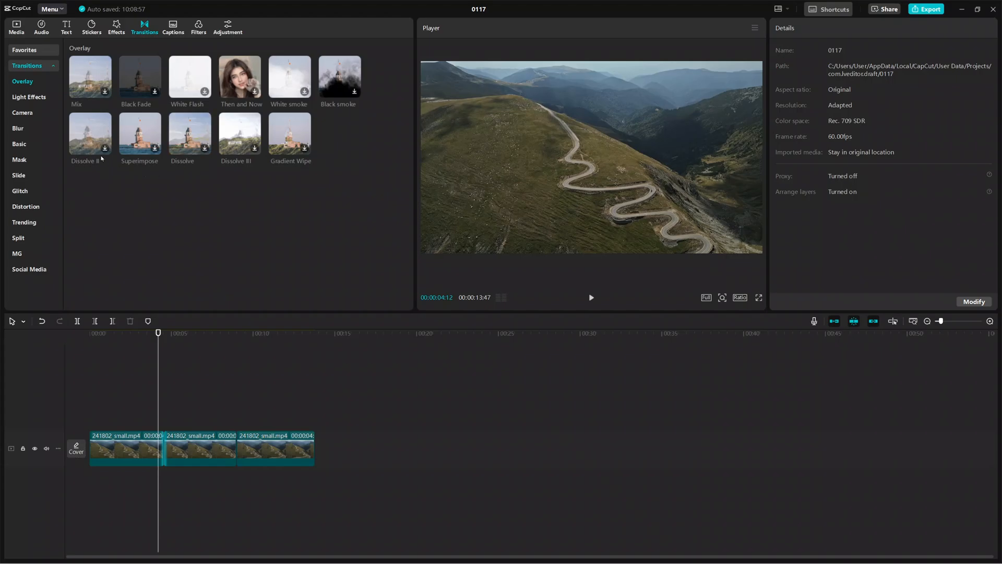
left_click(24, 144)
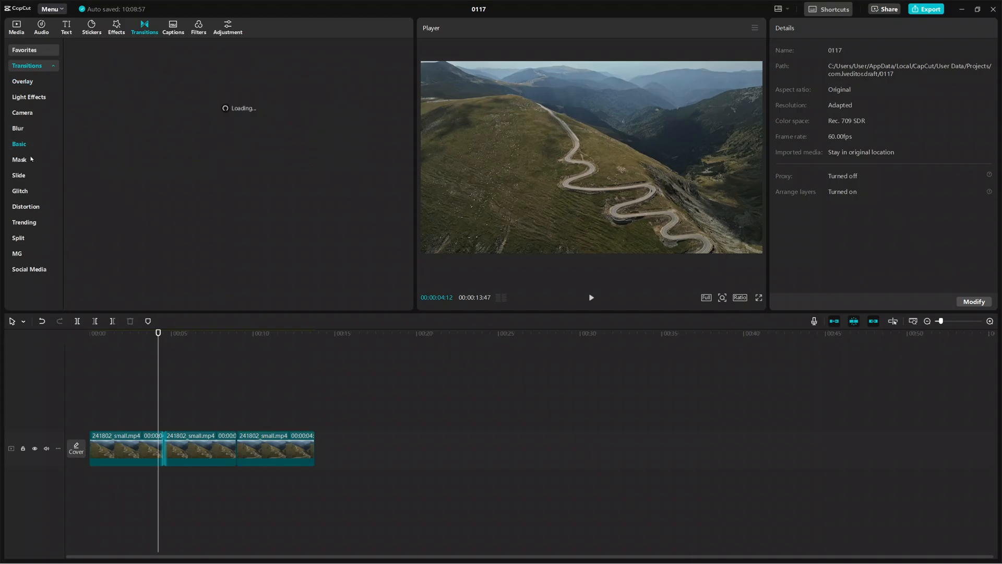
left_click(30, 111)
left_click(36, 98)
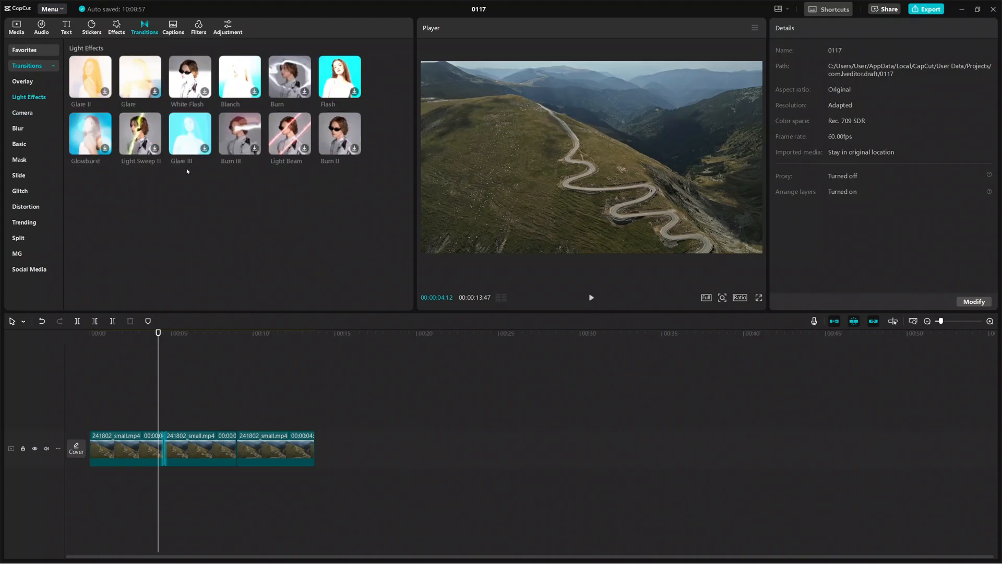
left_click(155, 149)
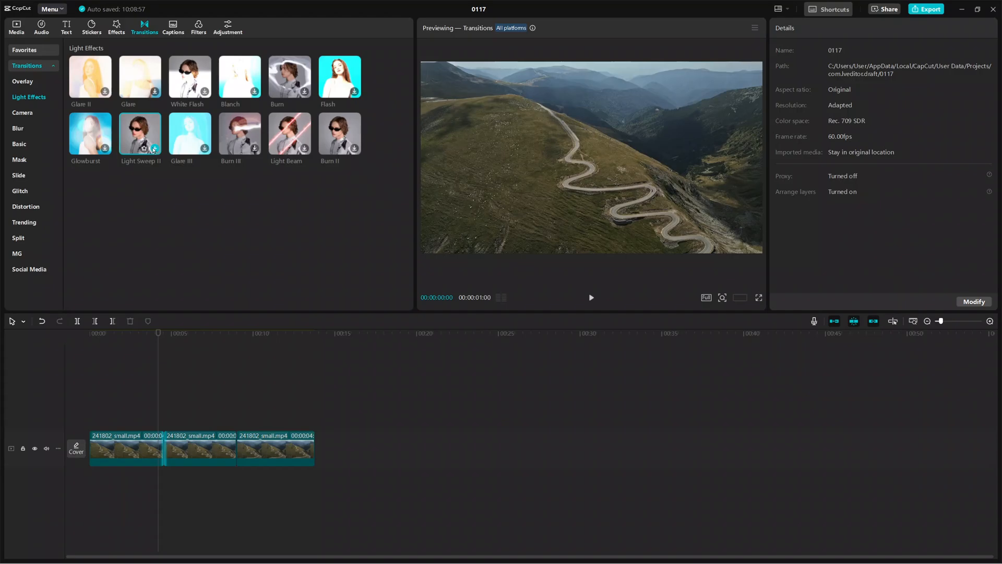
left_click(155, 149)
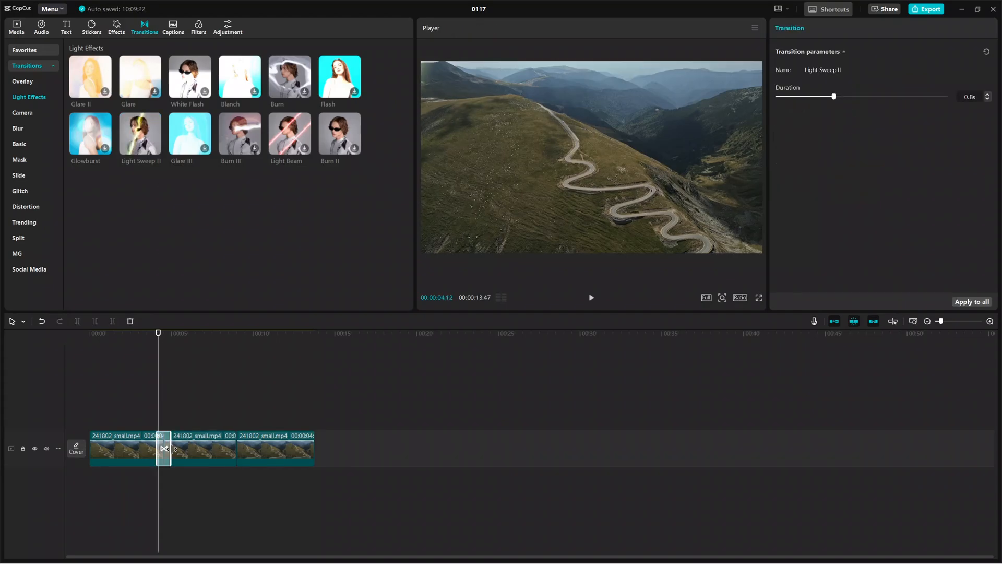
left_click_drag(173, 449, 172, 447)
Step: Play the footage across the first transition, starting at 00:00:03:49, and pause once it has passed
left_click(152, 417)
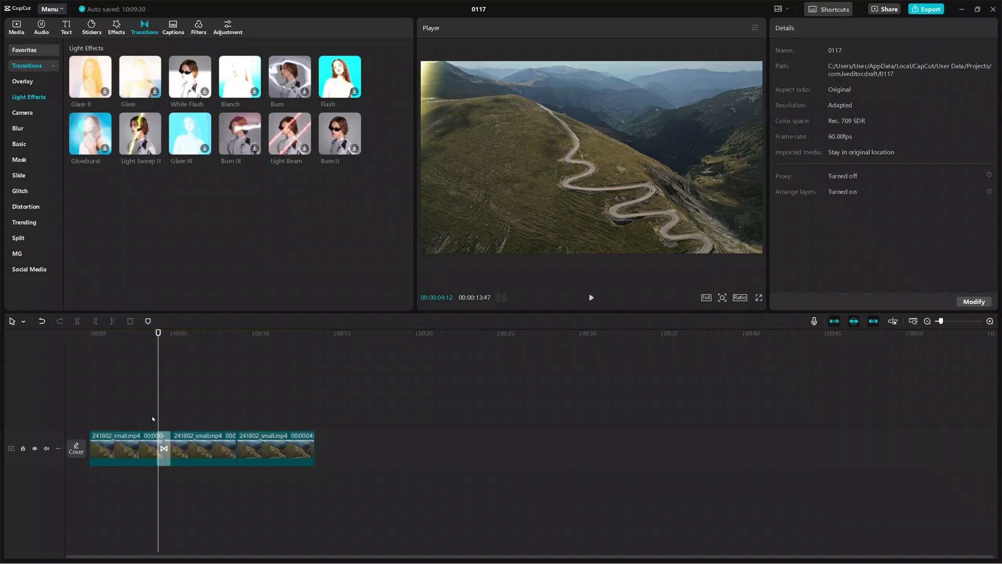
left_click(592, 299)
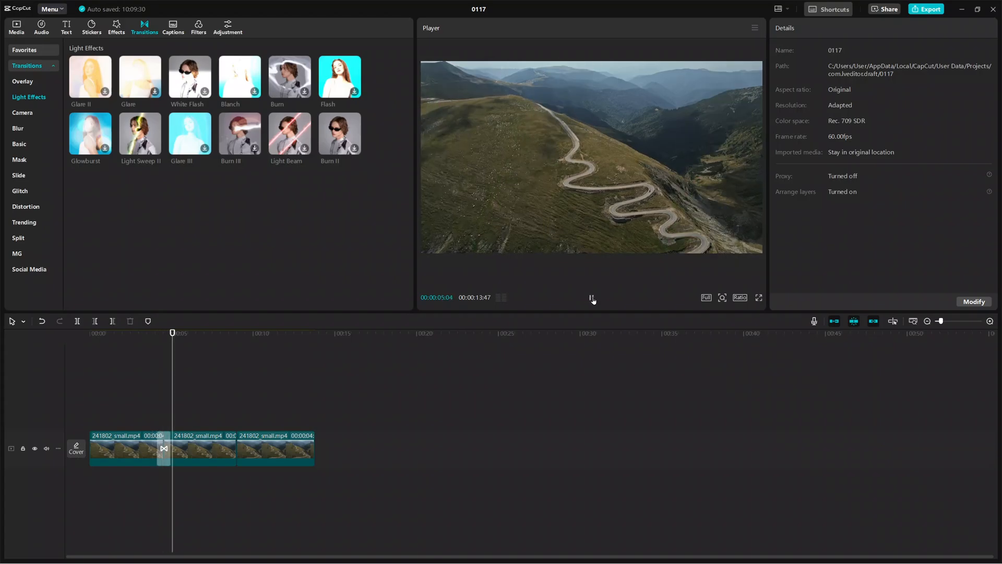
left_click(592, 298)
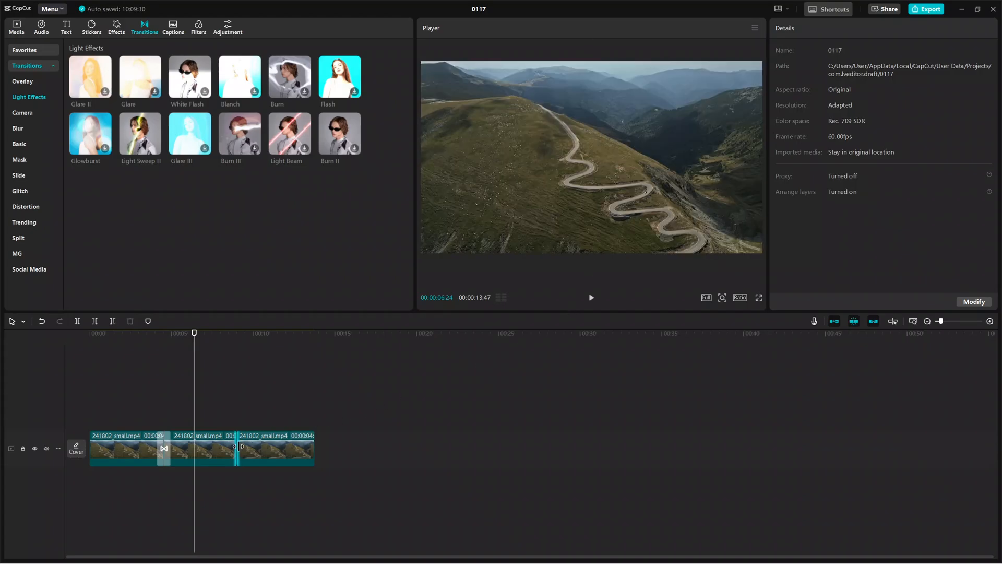
Step: Show the Blur transitions, check the cut before the third segment at 00:00:09:00, and play the timeline from its start
left_click(32, 127)
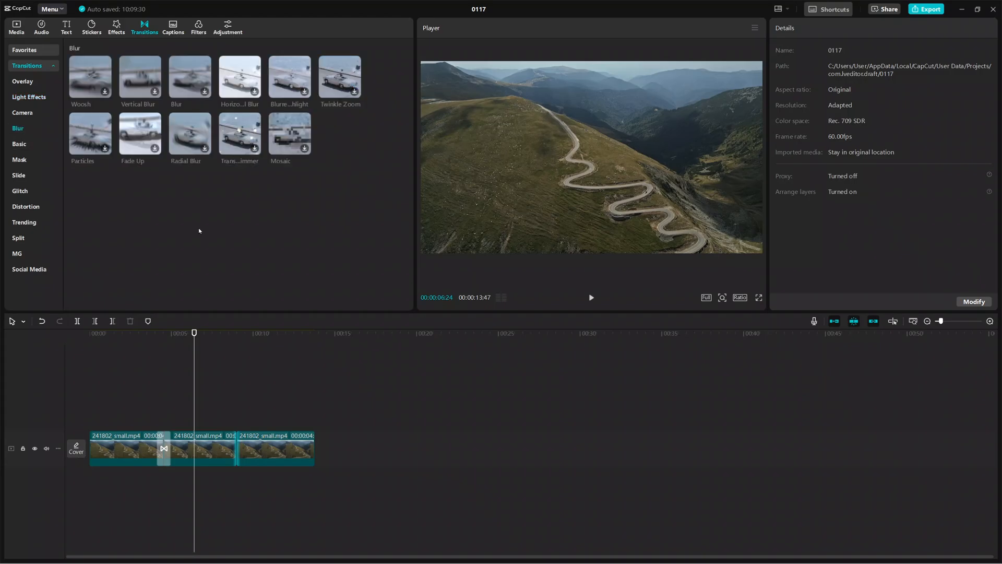
left_click_drag(195, 393, 239, 404)
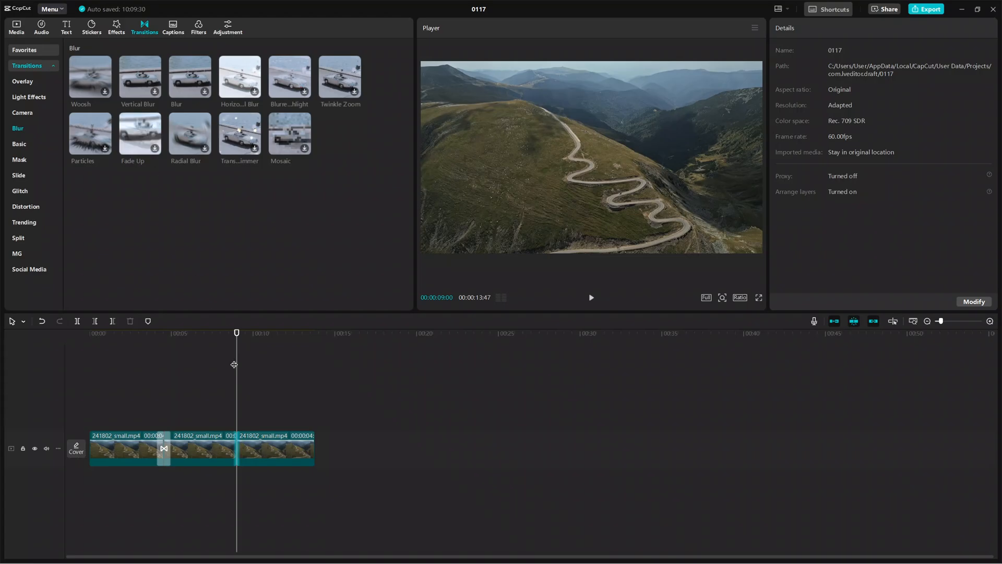
left_click_drag(234, 365, 82, 371)
left_click(591, 299)
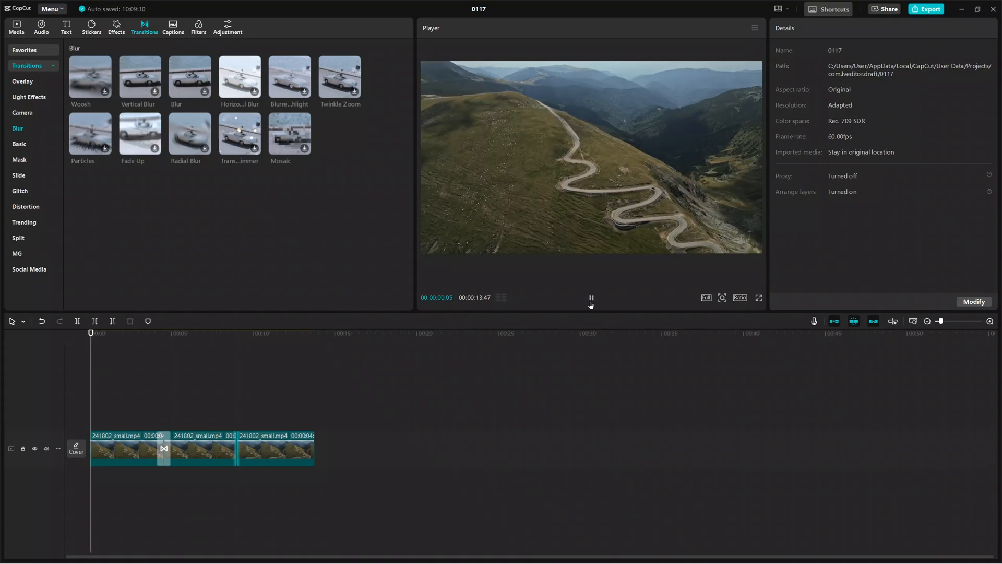